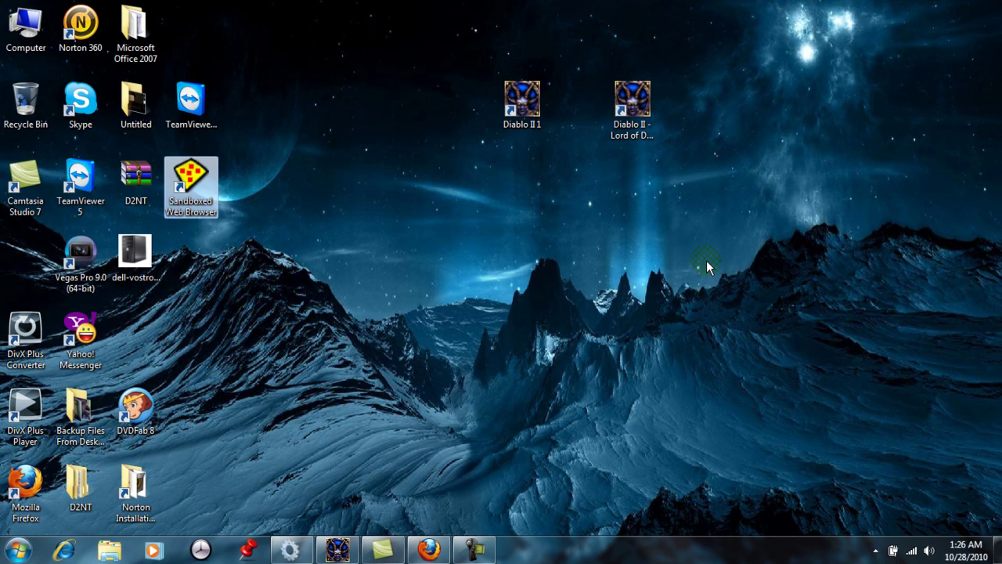
Move the Sandboxed Web Browser shortcut into the row of the Diablo II shortcuts on the desktop
drag(194, 194, 319, 146)
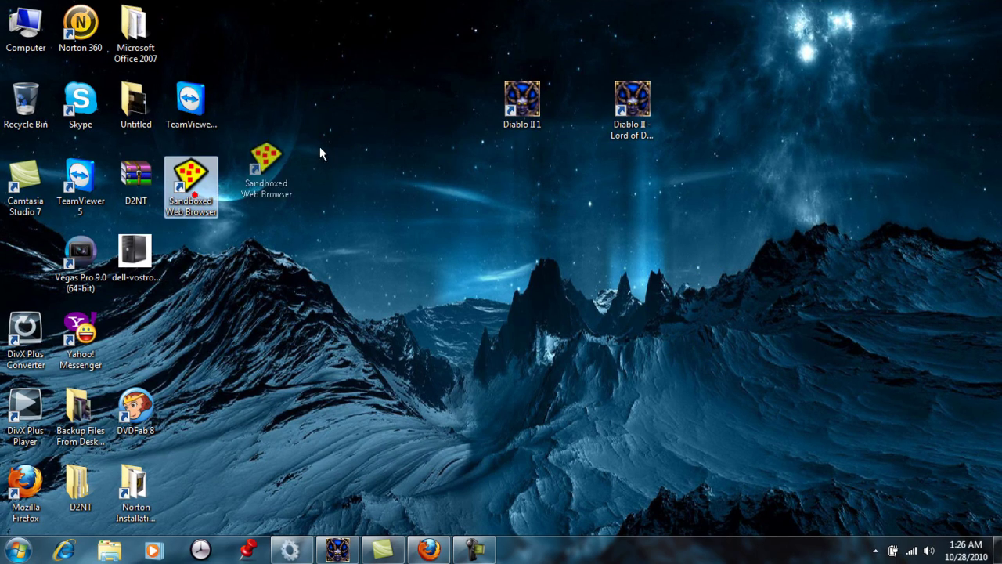
drag(367, 87, 368, 86)
click(381, 199)
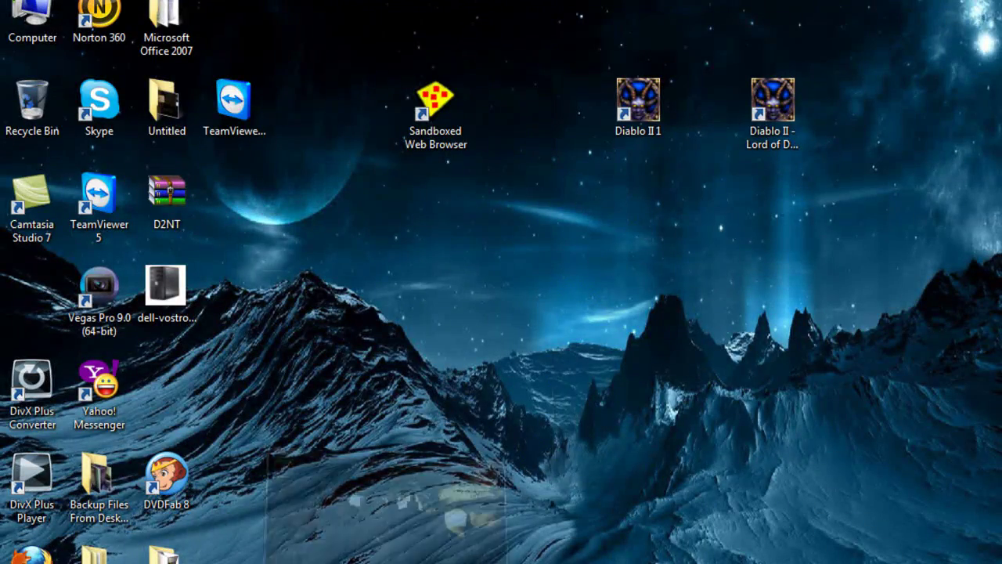
Bring the running Diablo II game window forward, reposition it, and clear it from the desktop
key(alt+Tab)
drag(242, 11, 355, 14)
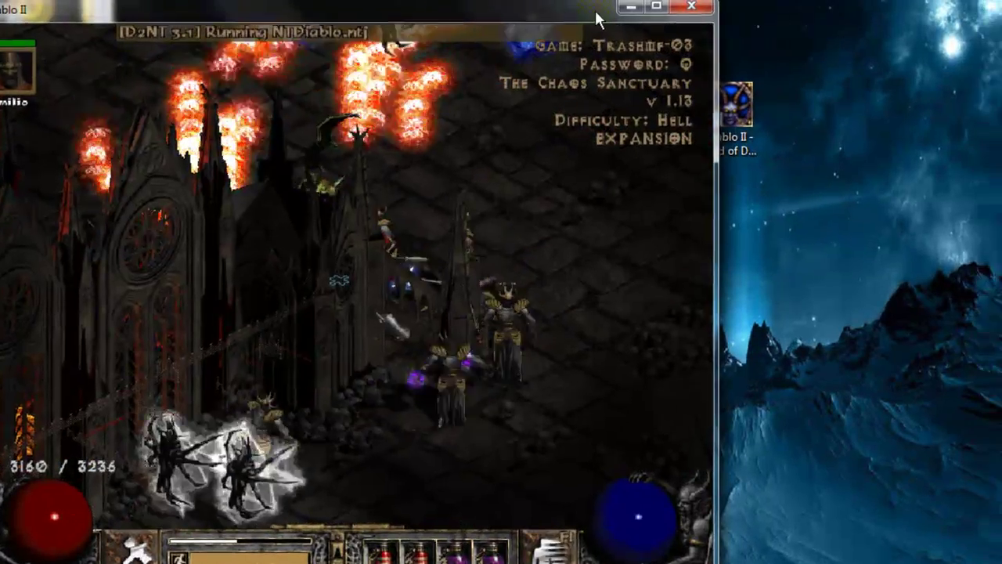
click(678, 6)
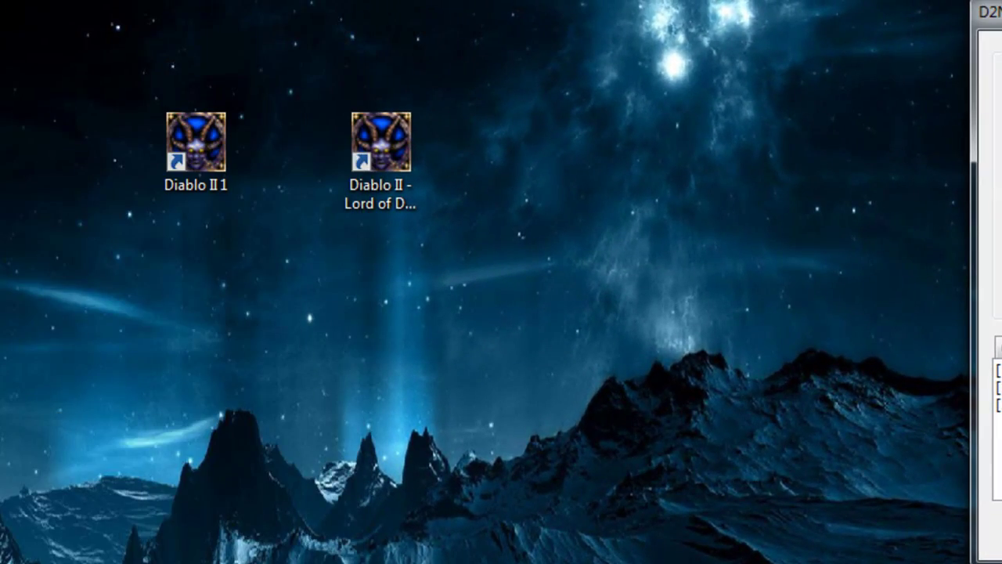
Run the Diablo II 1 shortcut sandboxed in DefaultBox and dismiss the Sandboxie messages
right_click(207, 172)
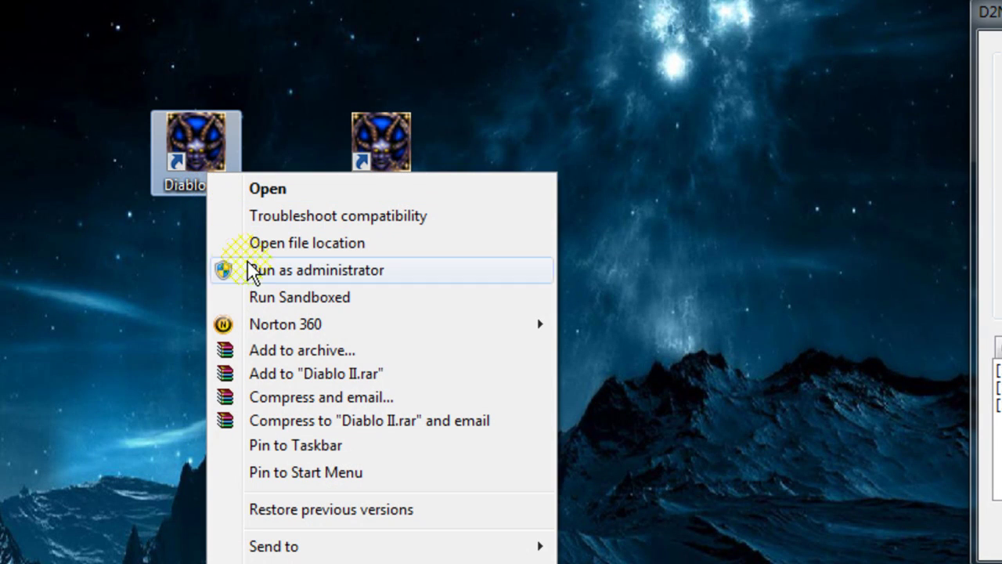
click(250, 296)
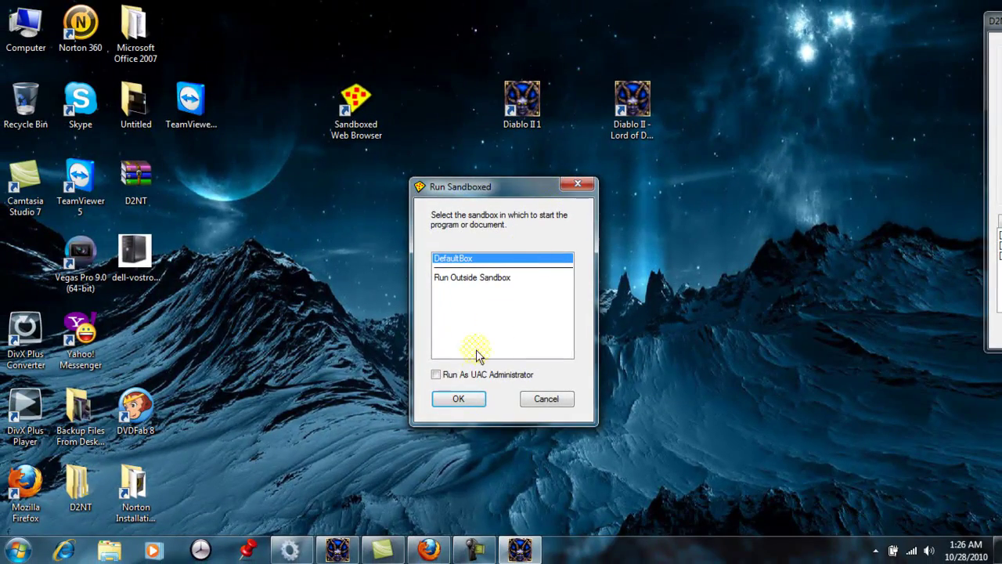
click(464, 404)
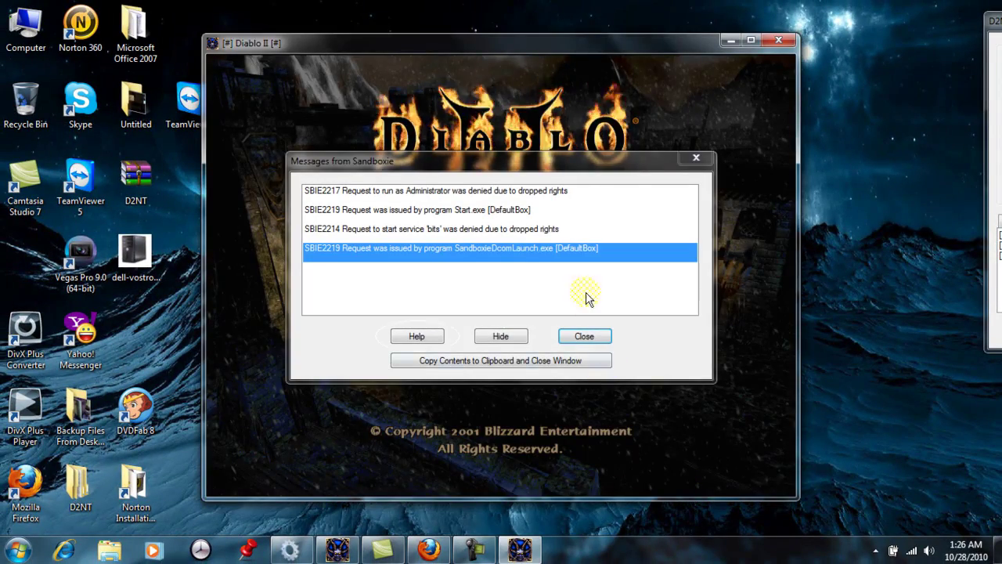
click(583, 336)
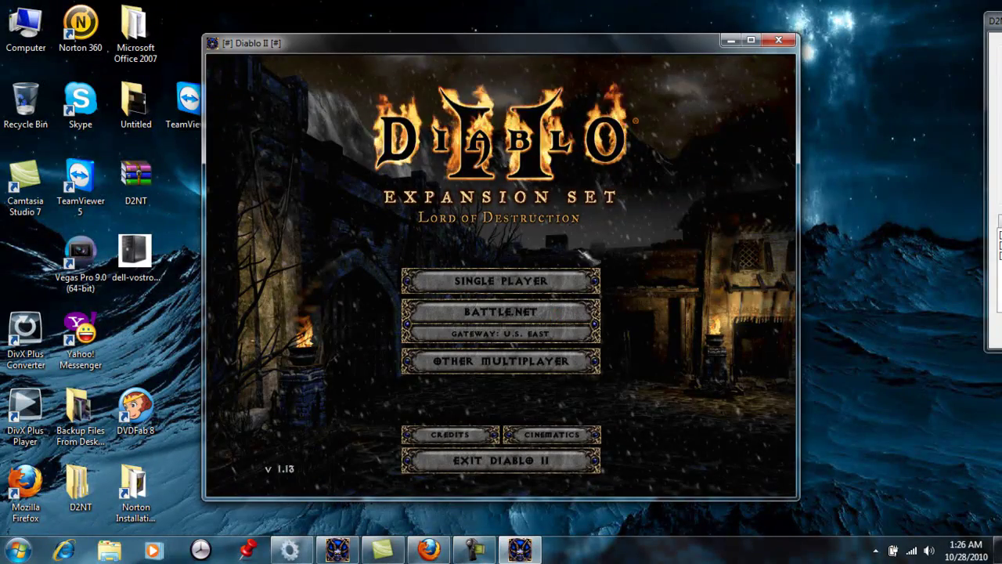
Place the sandboxed Diablo II window beside the original running game for comparison, and close the sandboxed game
drag(306, 43, 657, 52)
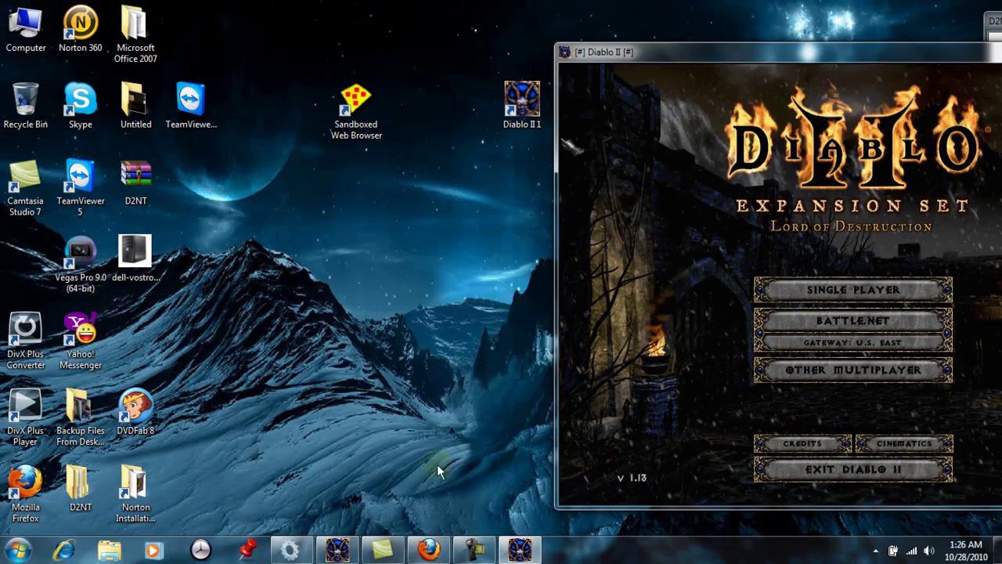
click(337, 550)
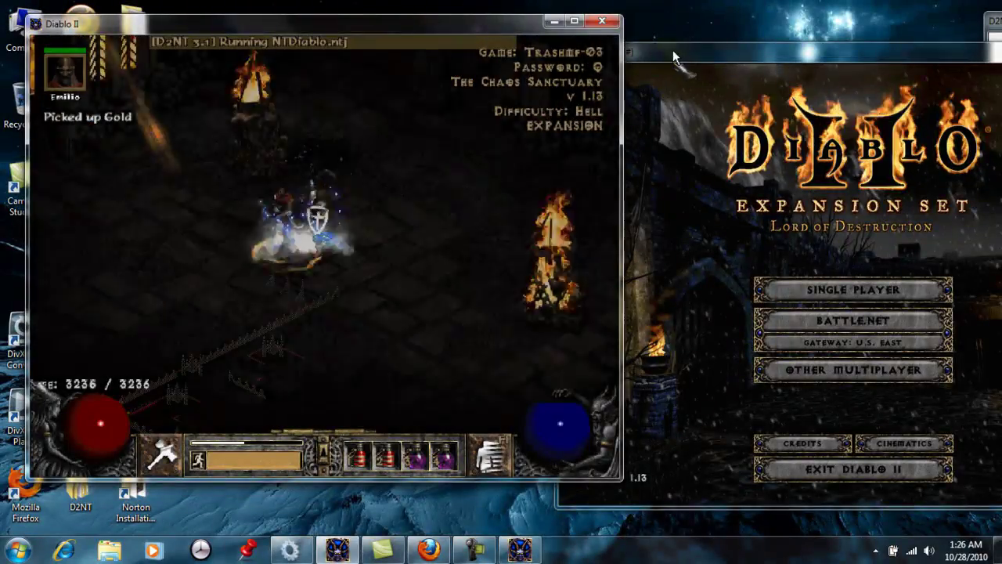
drag(672, 50, 60, 107)
drag(89, 156, 602, 44)
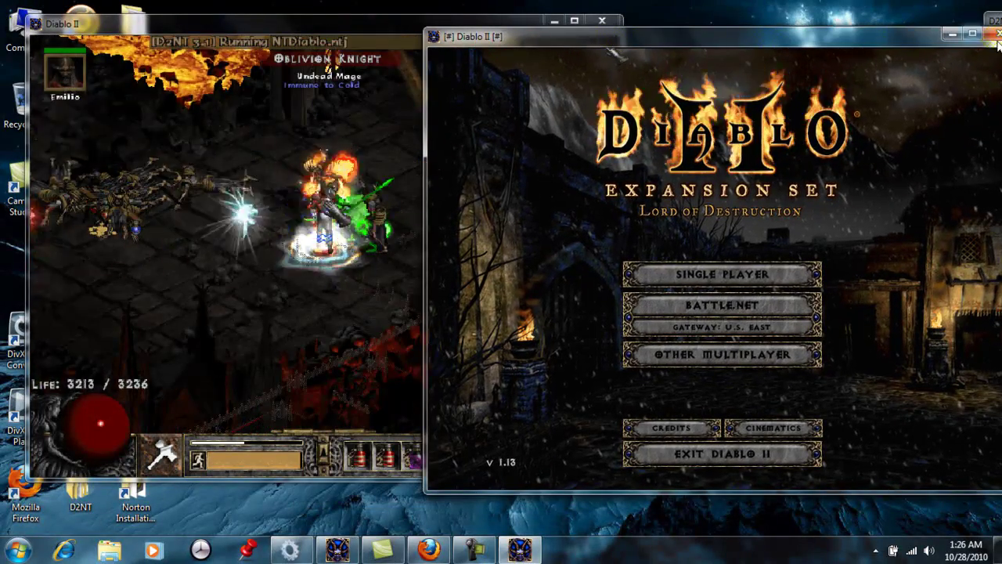
click(994, 34)
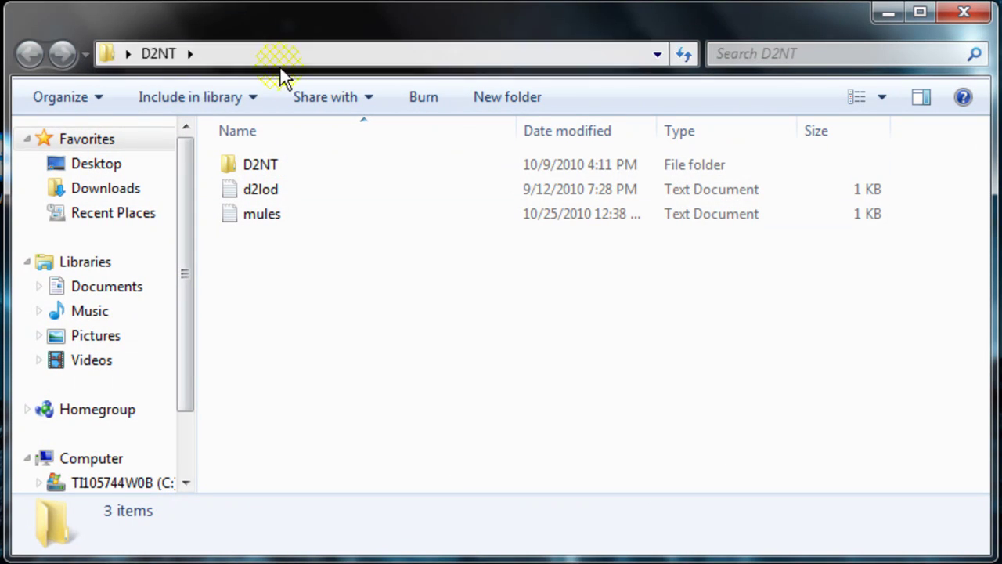
Launch D2NT Manager from the innermost D2NT folder and preview its open windows
double_click(273, 168)
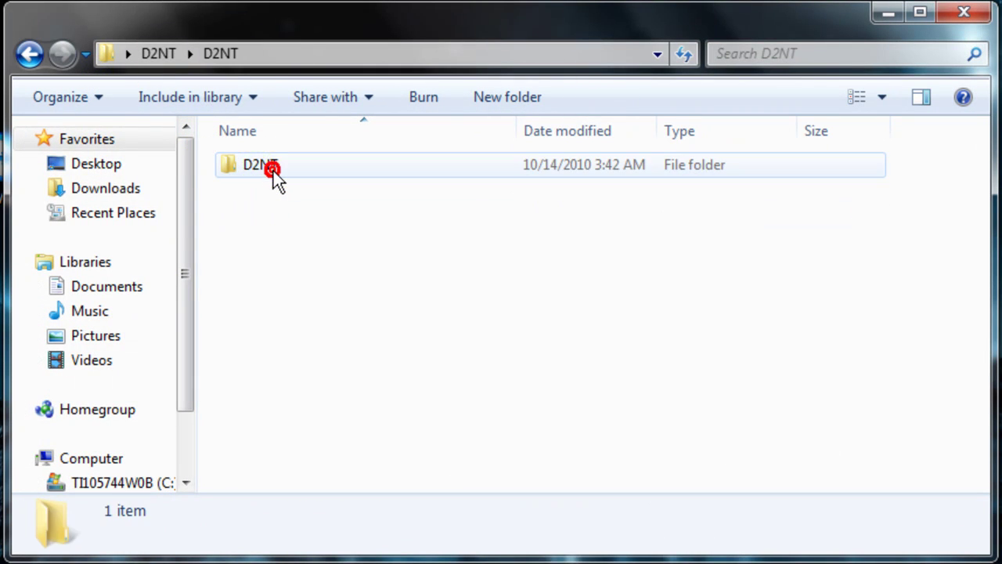
double_click(273, 167)
double_click(312, 288)
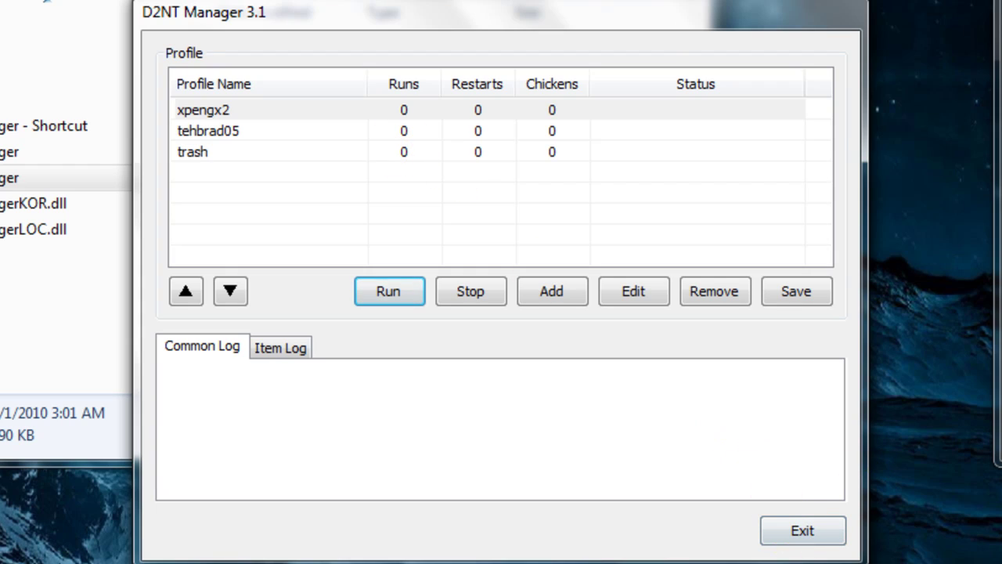
mouse_move(288, 549)
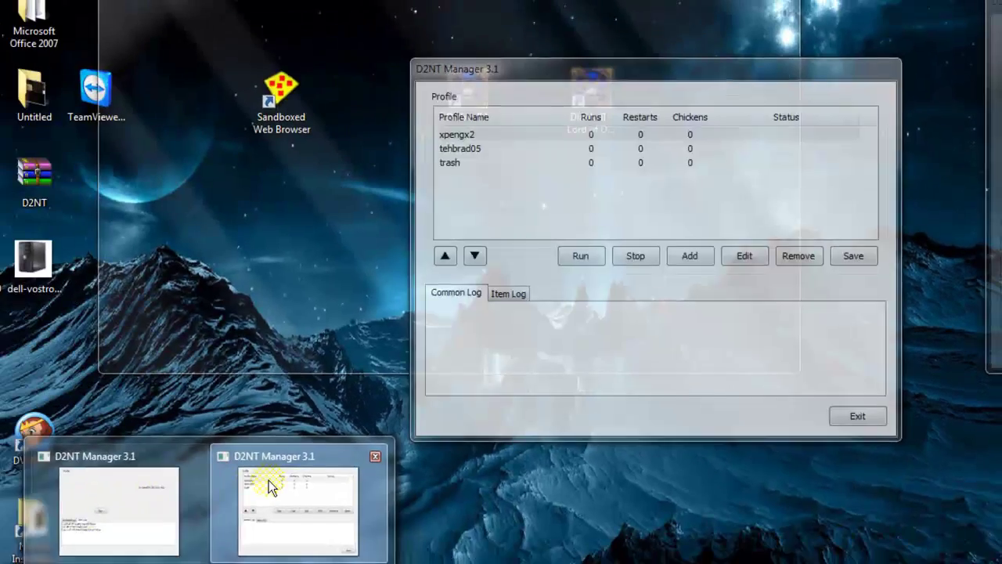
mouse_move(261, 457)
click(370, 462)
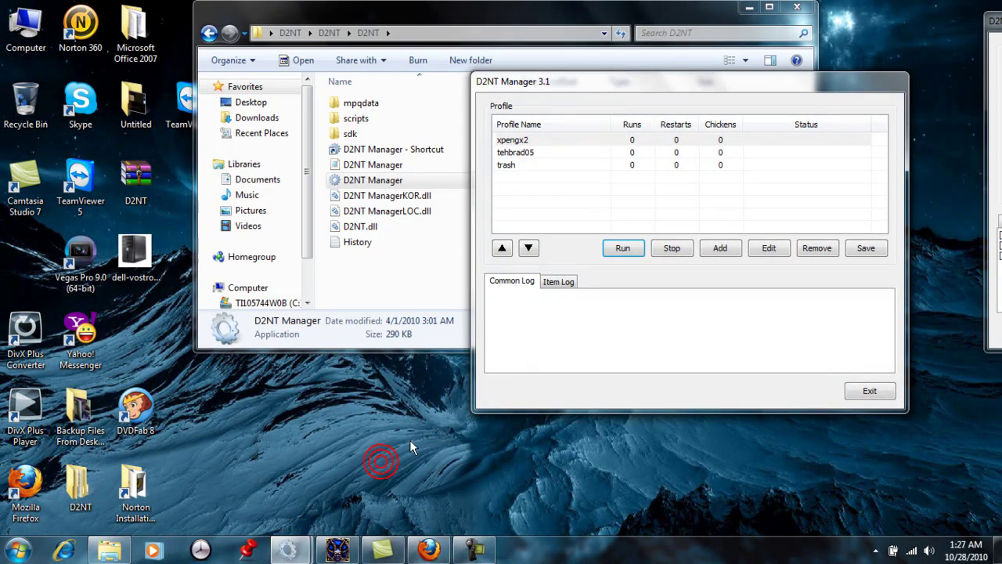
Run D2NT Manager sandboxed in DefaultBox and move its window clear of the file list
right_click(383, 175)
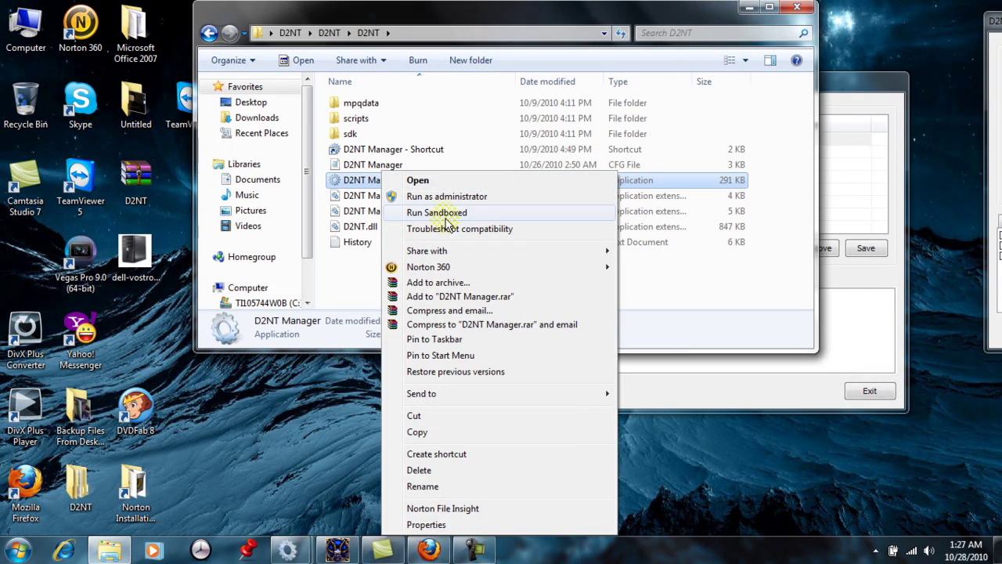
click(447, 215)
click(458, 399)
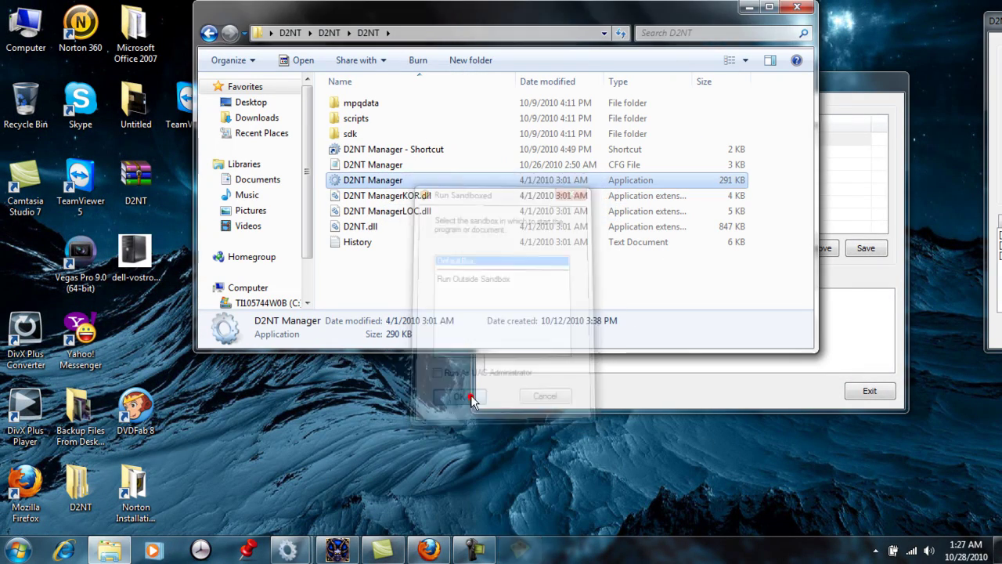
drag(337, 114, 570, 131)
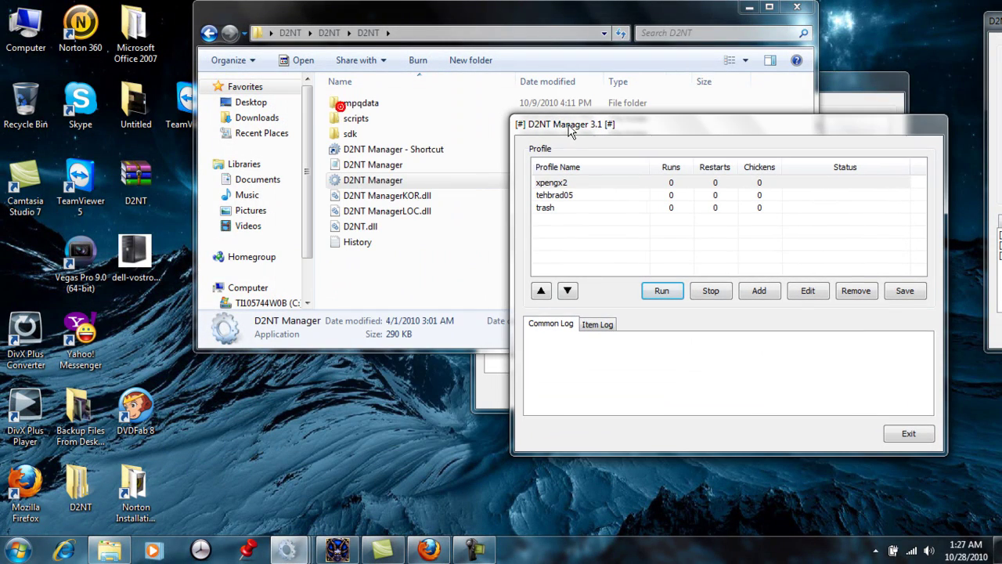
Run another sandboxed instance of D2NT Manager and spread the manager windows apart for comparison
right_click(404, 177)
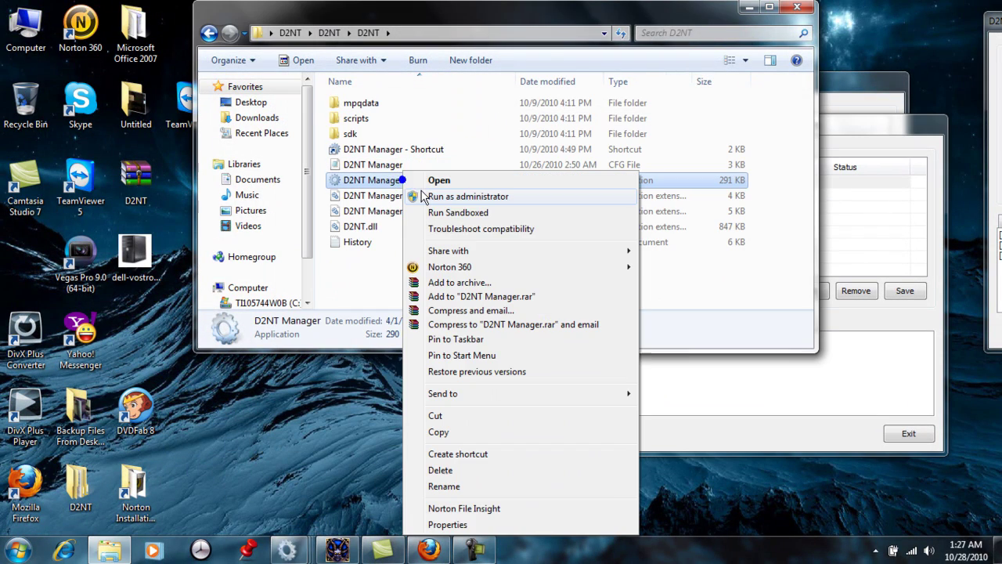
click(474, 212)
click(474, 400)
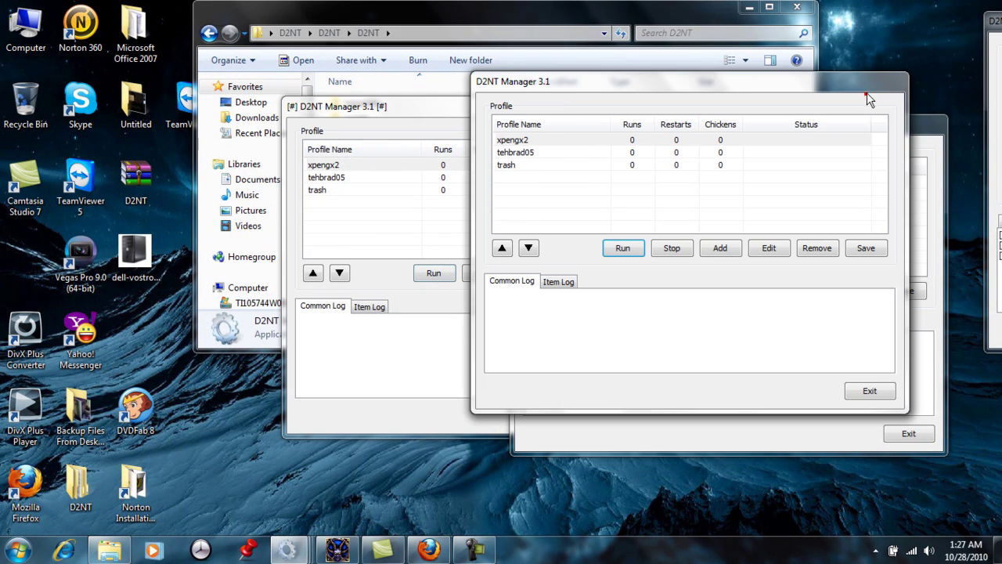
drag(611, 85, 431, 280)
drag(558, 145, 666, 122)
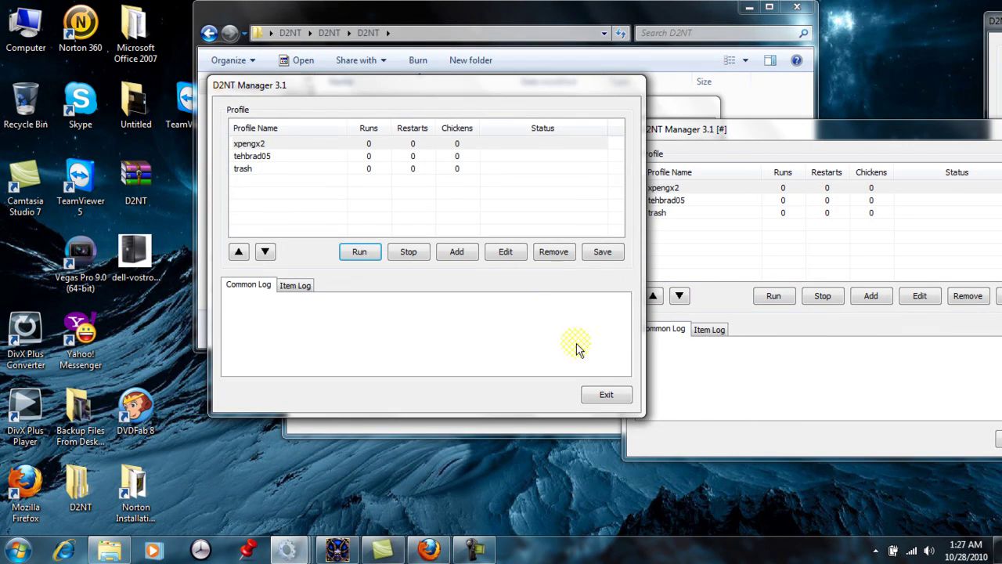
Exit the unsandboxed and both sandboxed D2NT Manager windows just opened, and close the D2NT folder
click(606, 394)
drag(744, 141, 436, 129)
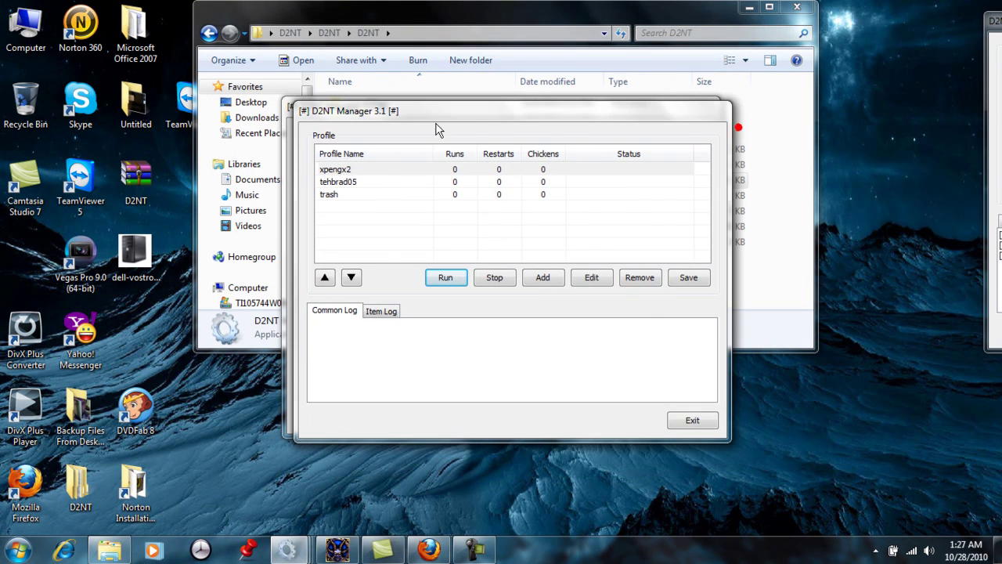
click(692, 423)
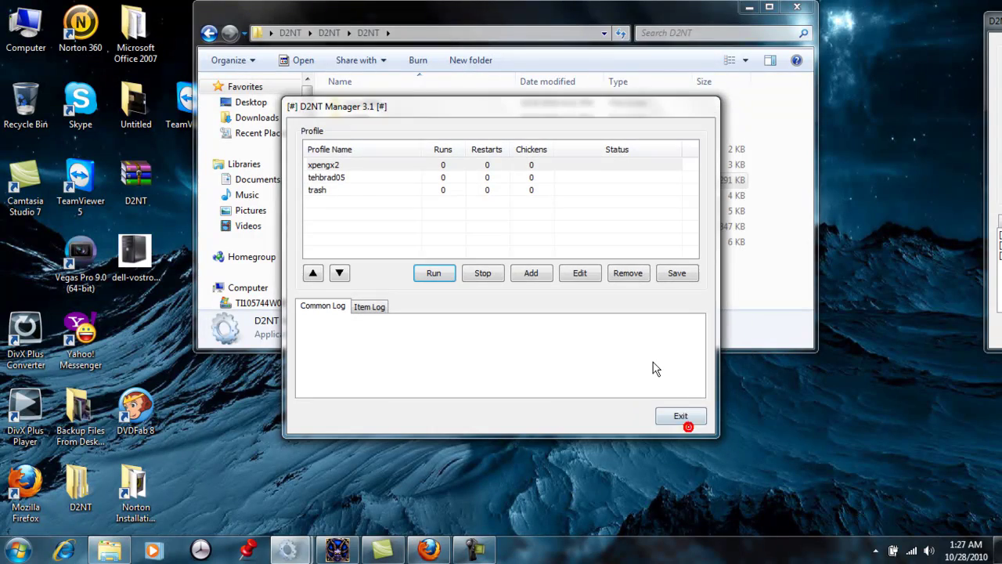
click(678, 401)
click(796, 7)
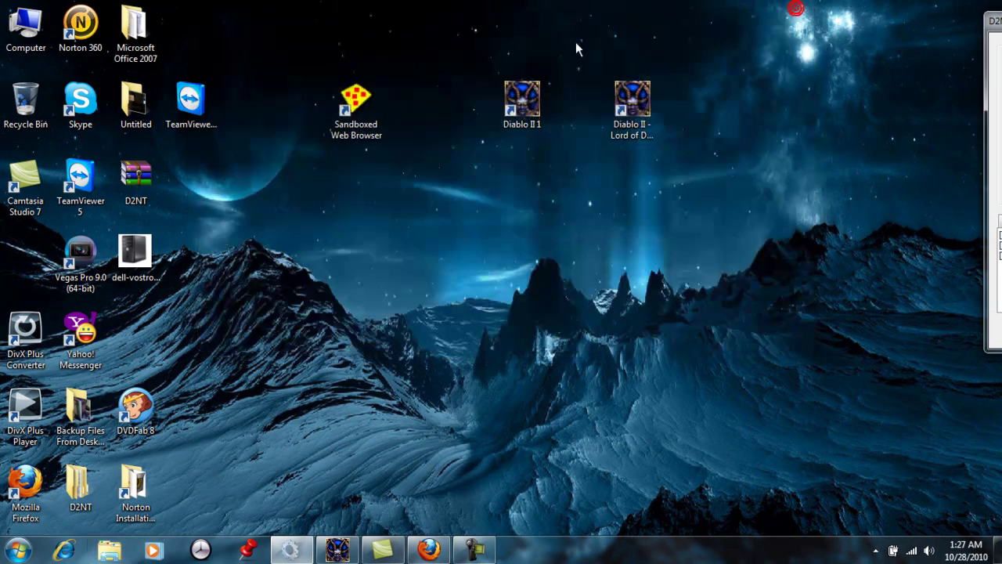
click(190, 110)
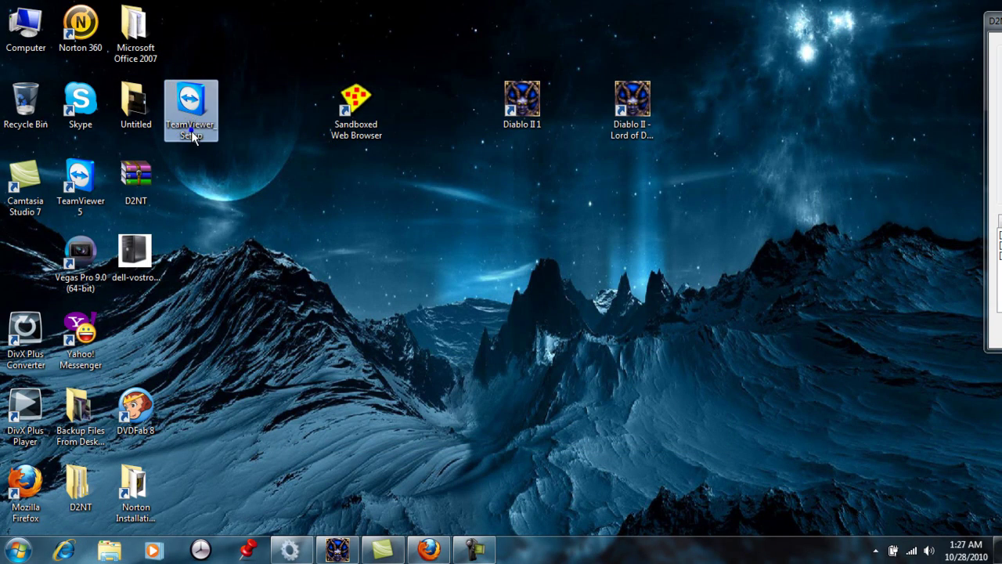
right_click(191, 136)
click(176, 205)
click(80, 188)
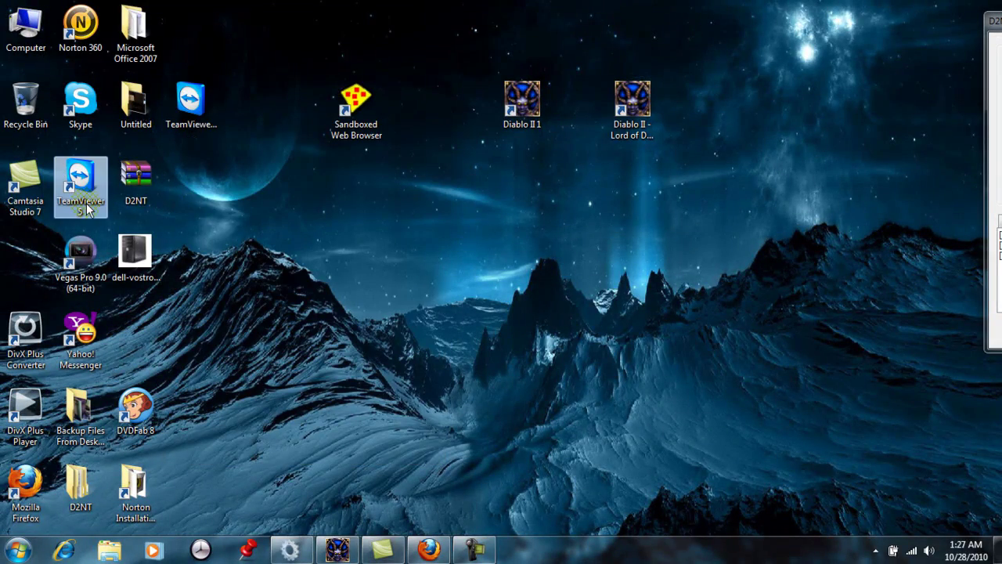
Launch Calculator, close it, and open the context options of its program entry
click(17, 550)
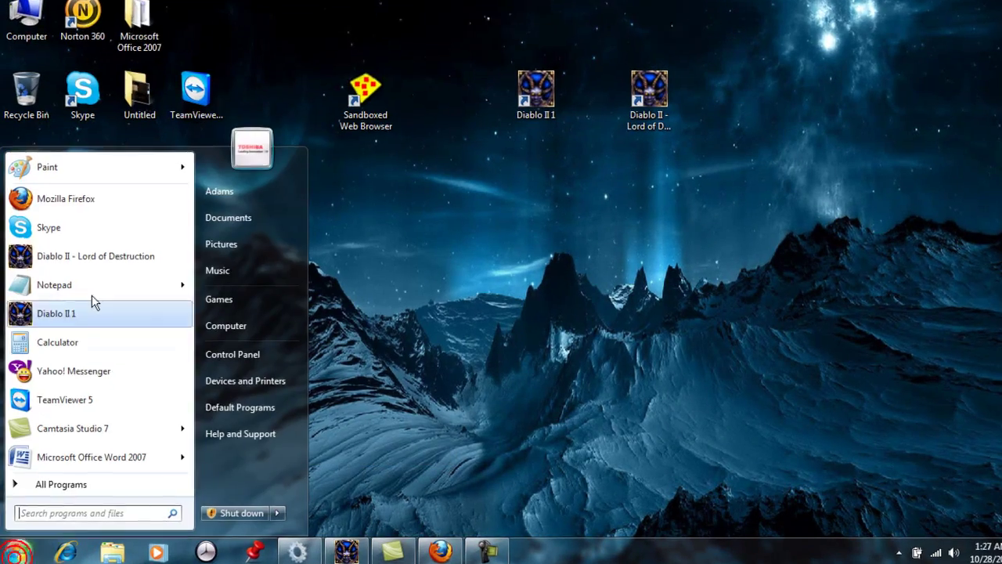
click(73, 344)
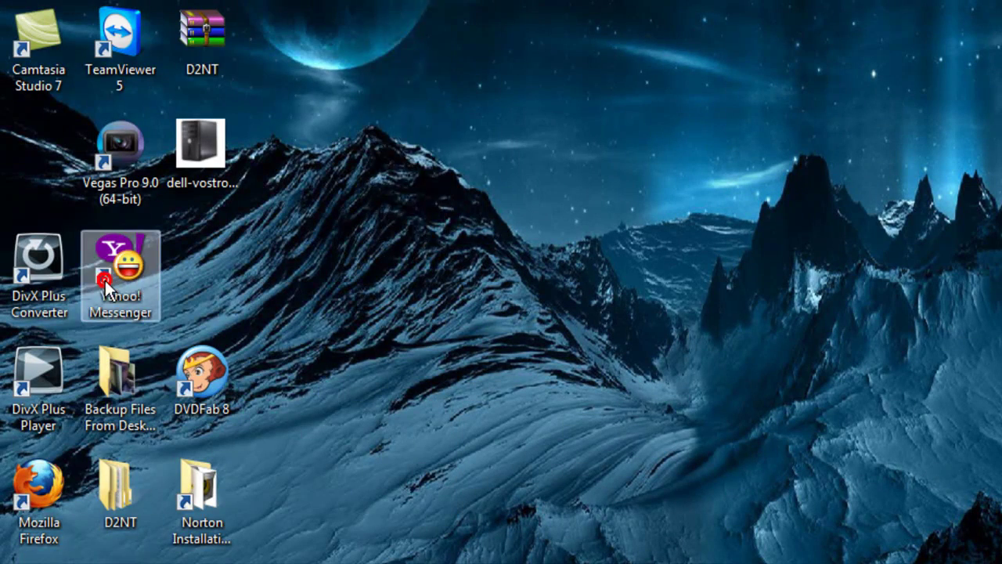
click(501, 45)
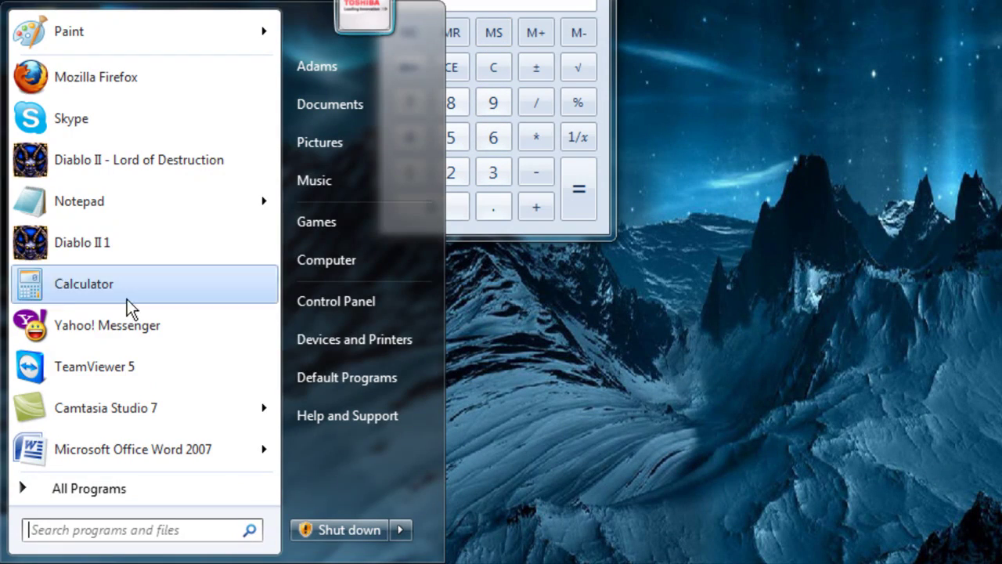
right_click(83, 280)
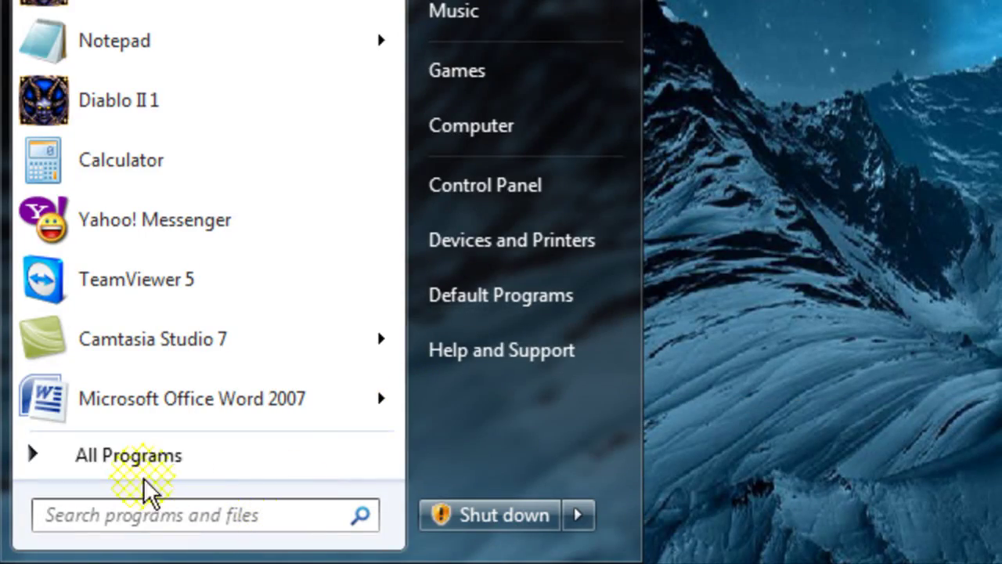
Browse the full list of installed programs down to the Sandboxie folder and dismiss the list
click(136, 457)
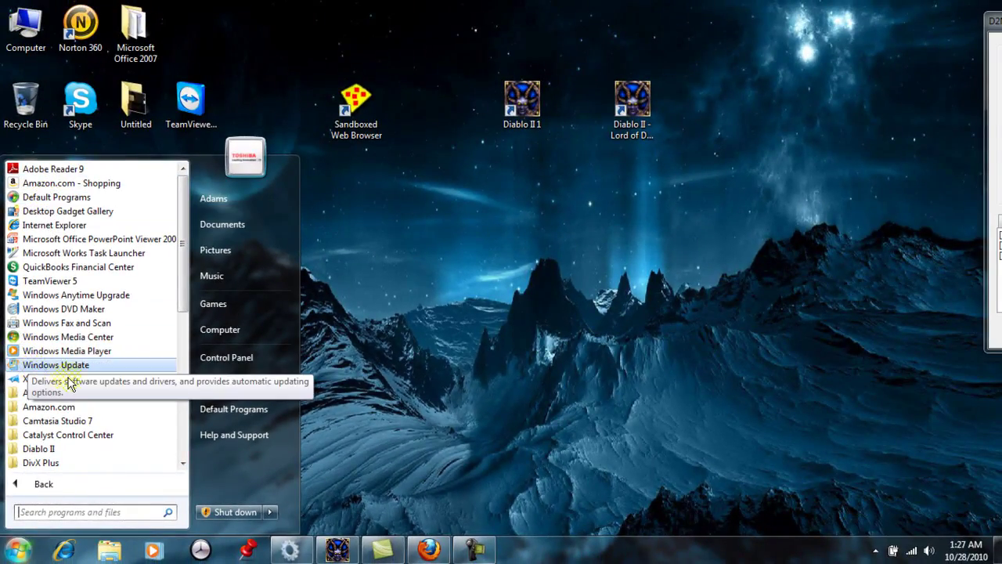
scroll(70, 379, down, 6)
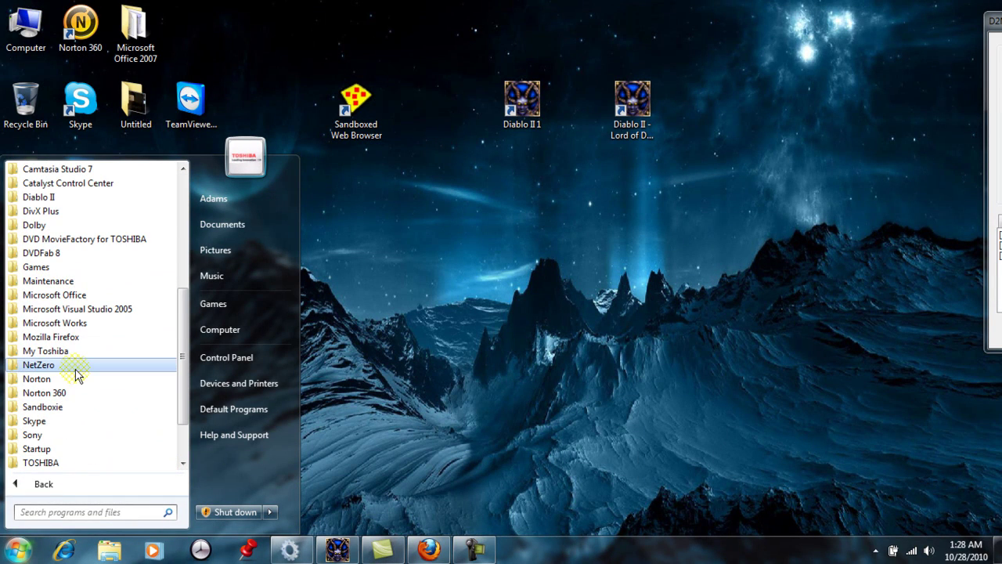
click(285, 87)
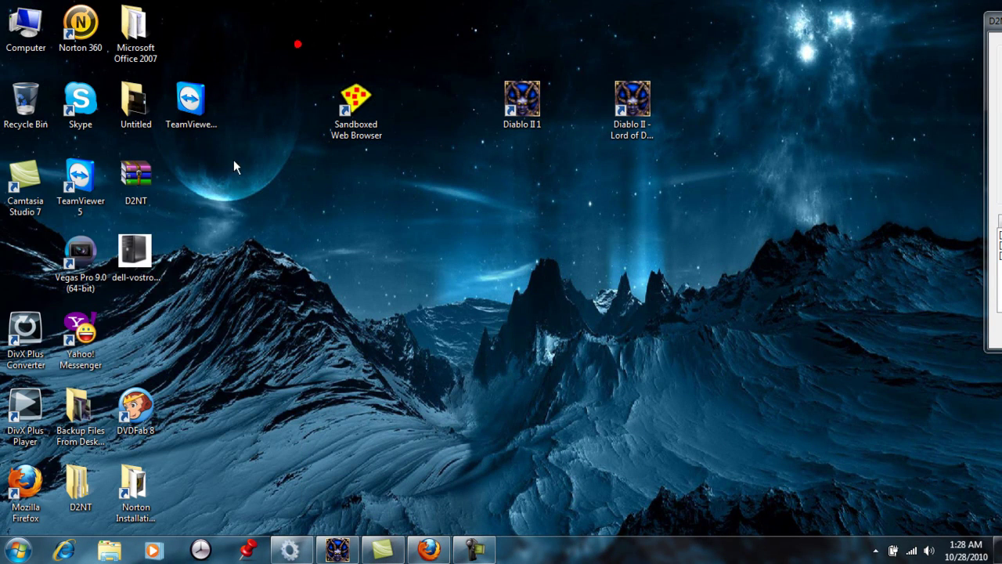
Start DVDFab 8 normally, move its welcome window aside, and run a second instance sandboxed in DefaultBox
double_click(146, 414)
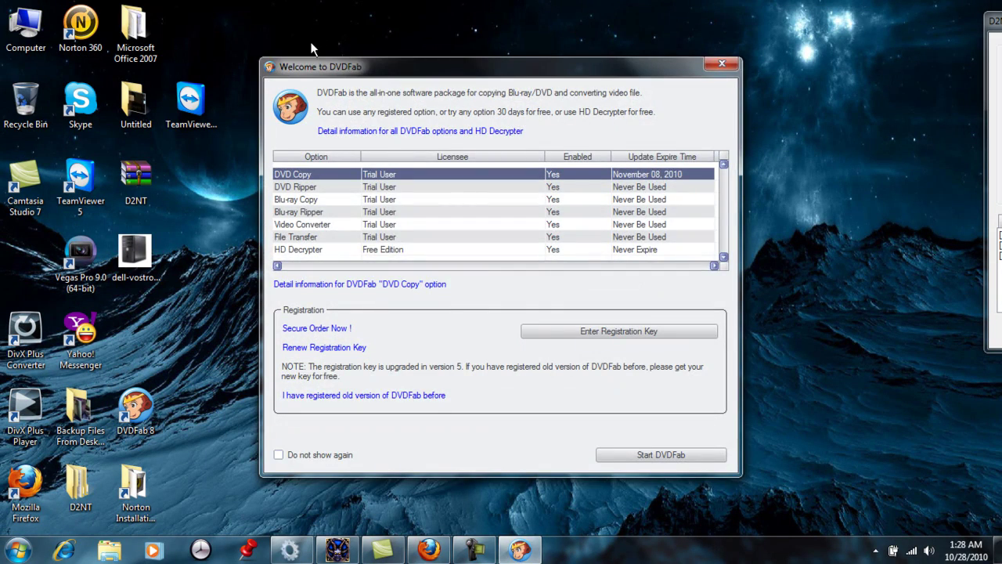
drag(322, 70, 439, 35)
right_click(147, 401)
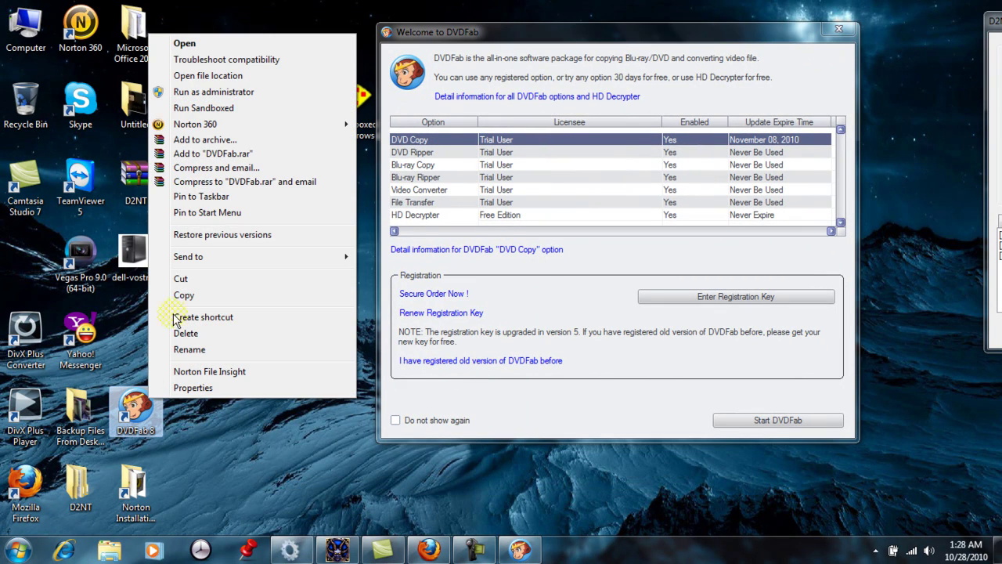
click(235, 108)
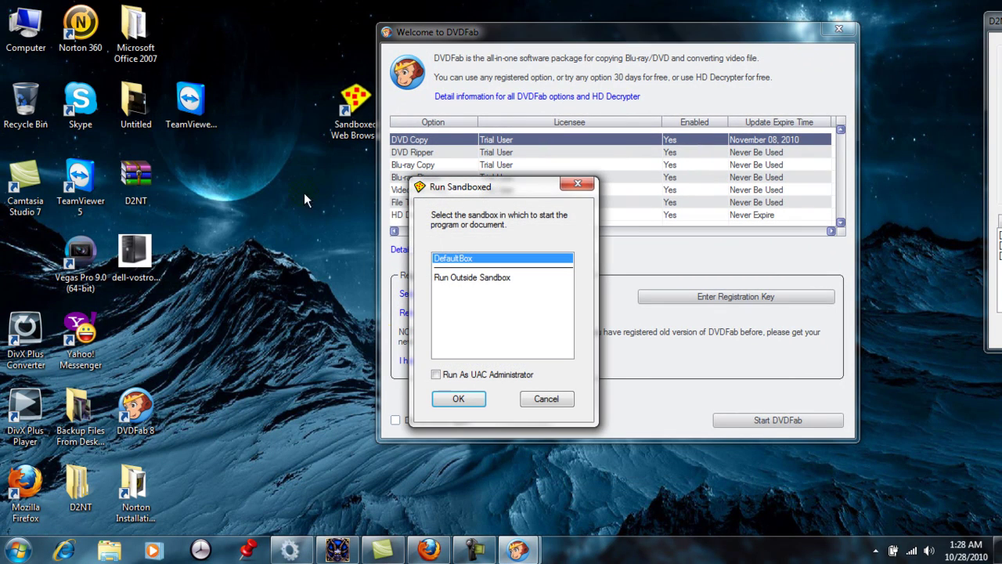
click(454, 400)
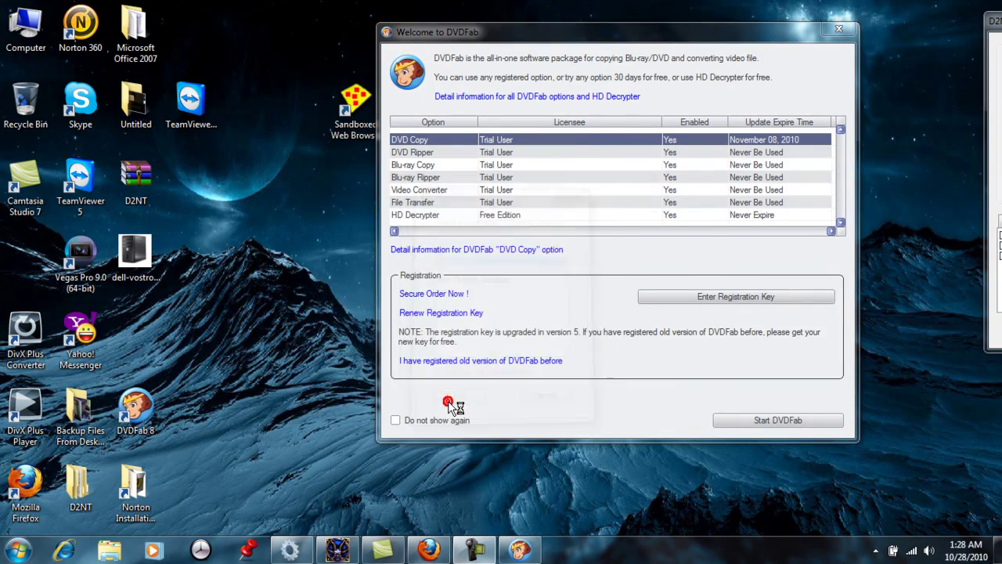
click(584, 336)
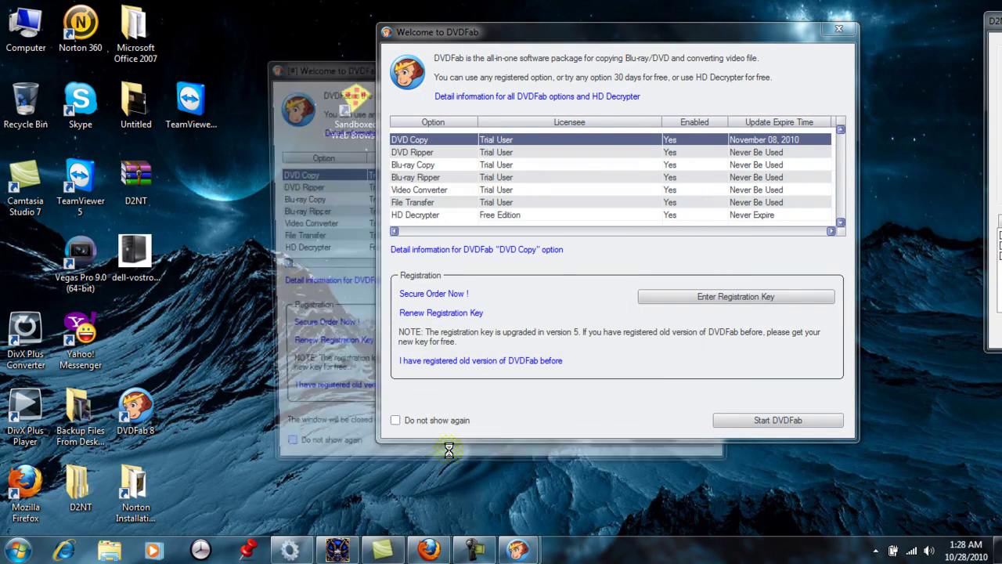
Arrange the sandboxed and unsandboxed DVDFab welcome windows side by side for comparison
drag(306, 68, 84, 82)
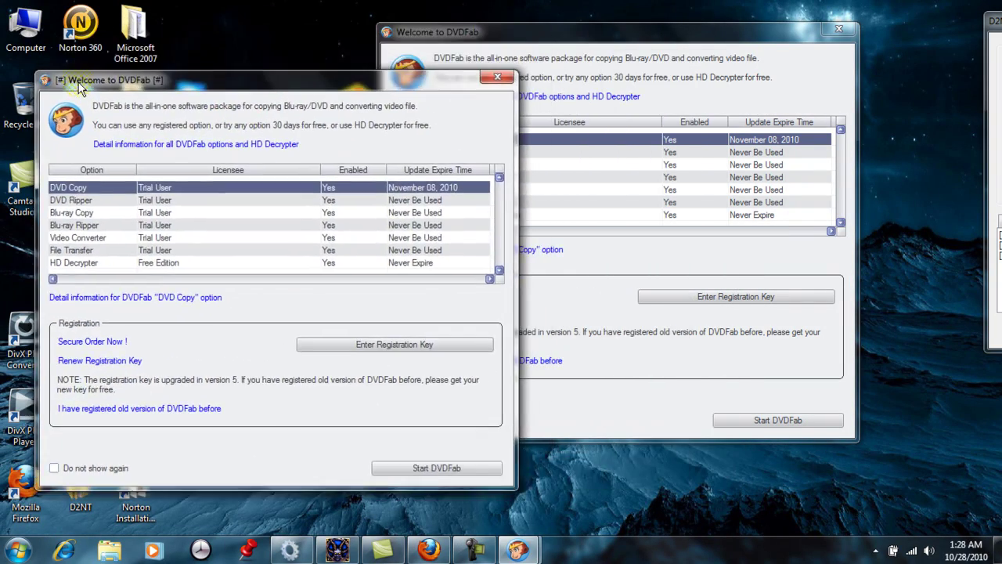
drag(448, 43, 547, 52)
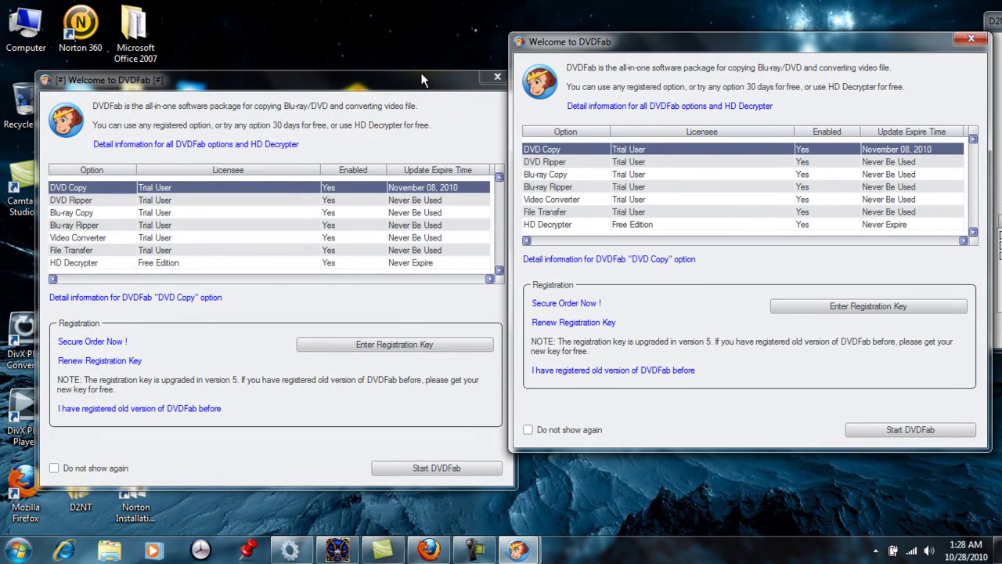
drag(421, 74, 412, 35)
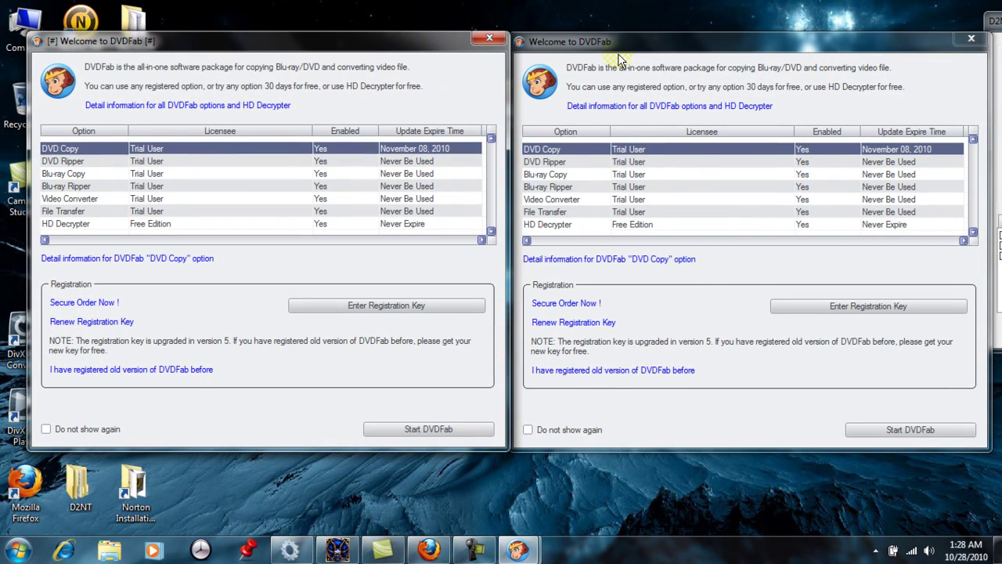
drag(591, 41, 598, 32)
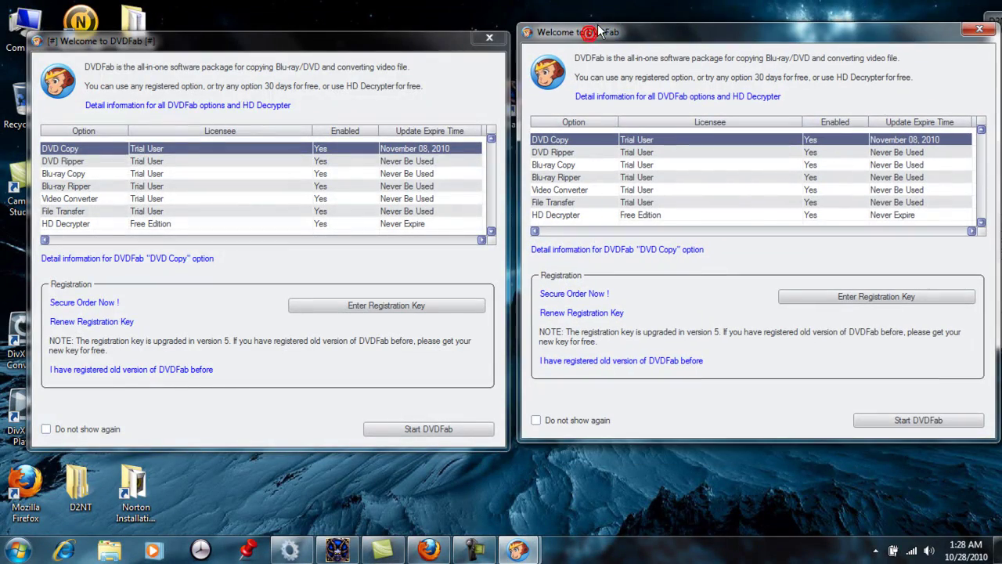
Close both the sandboxed and the unsandboxed DVDFab welcome windows
click(488, 40)
drag(770, 32, 616, 35)
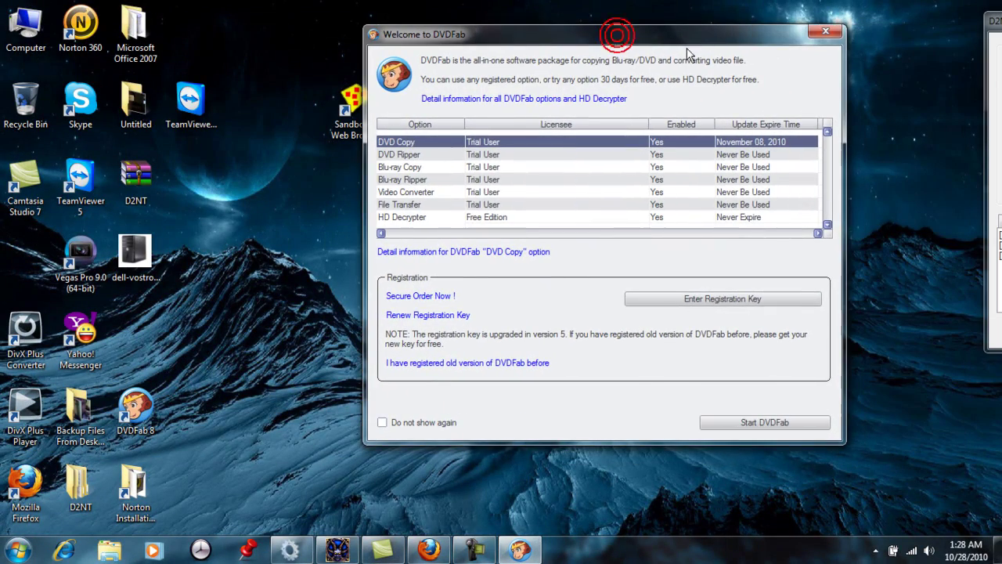
click(824, 35)
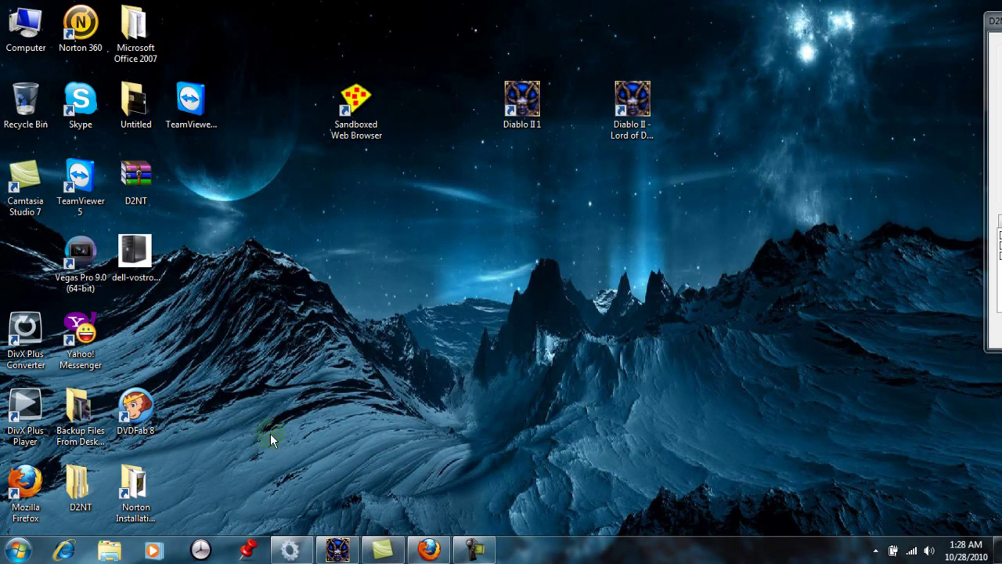
Switch to Firefox, open the Download page of the Sandboxie website, and find the installer download links
click(430, 550)
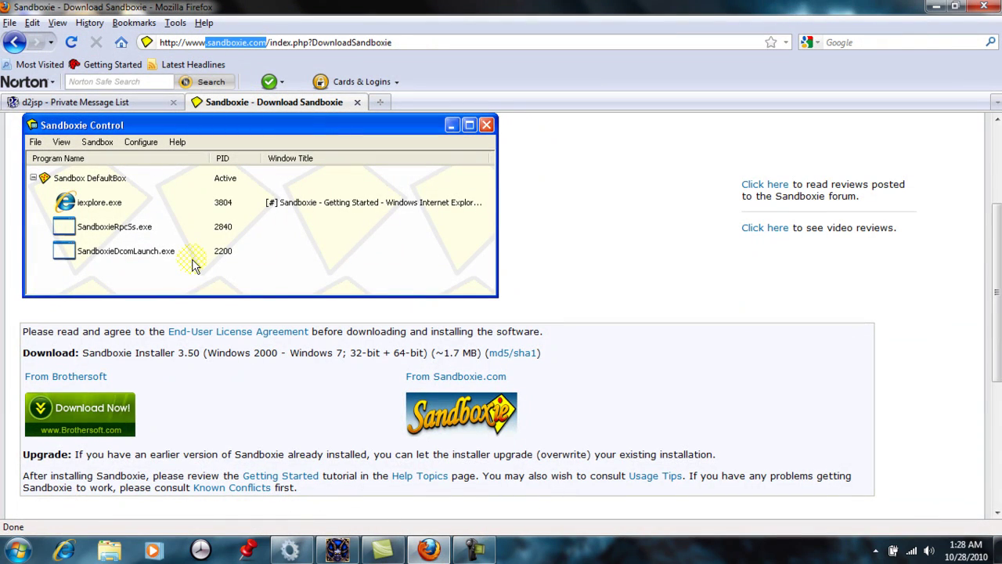
scroll(355, 235, up, 4)
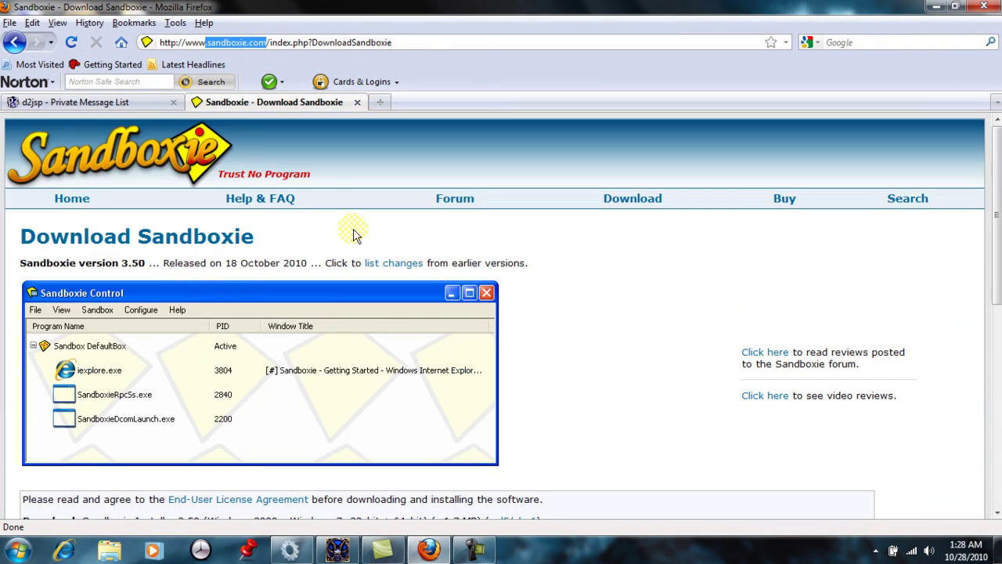
click(649, 202)
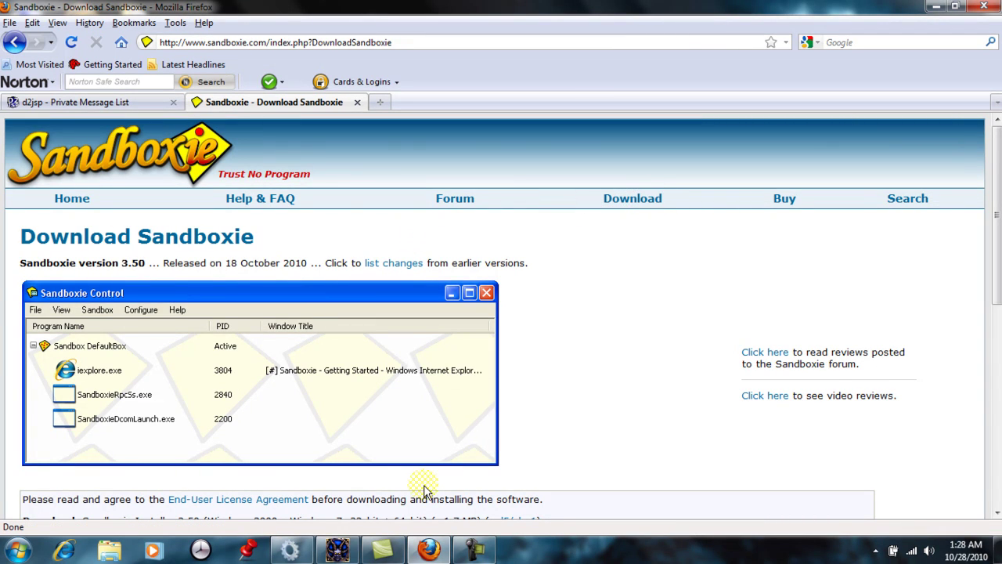
scroll(342, 224, down, 8)
scroll(400, 325, up, 2)
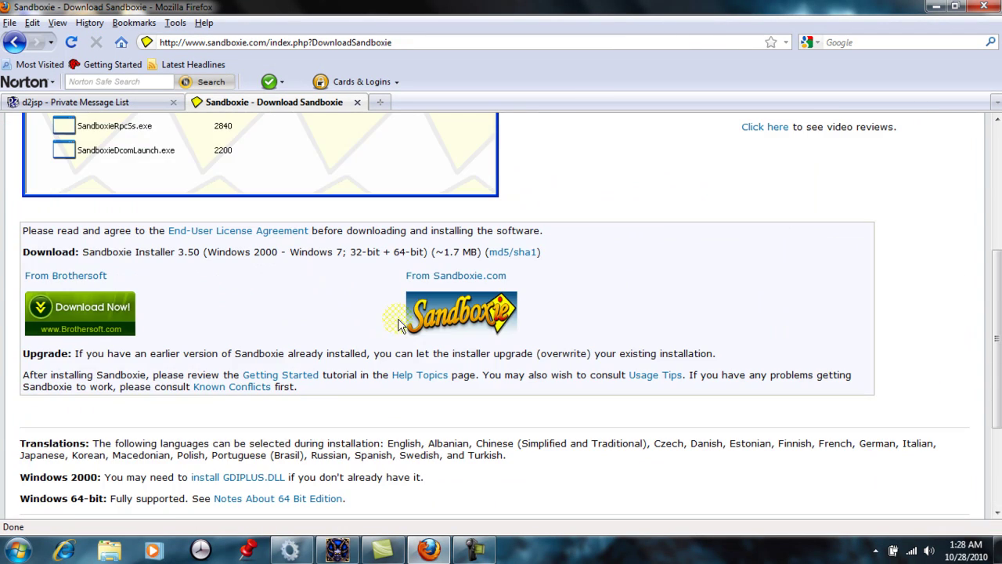
Request SandboxieInstall.exe from Sandboxie.com, cancel the file download, and minimize the browser
click(501, 303)
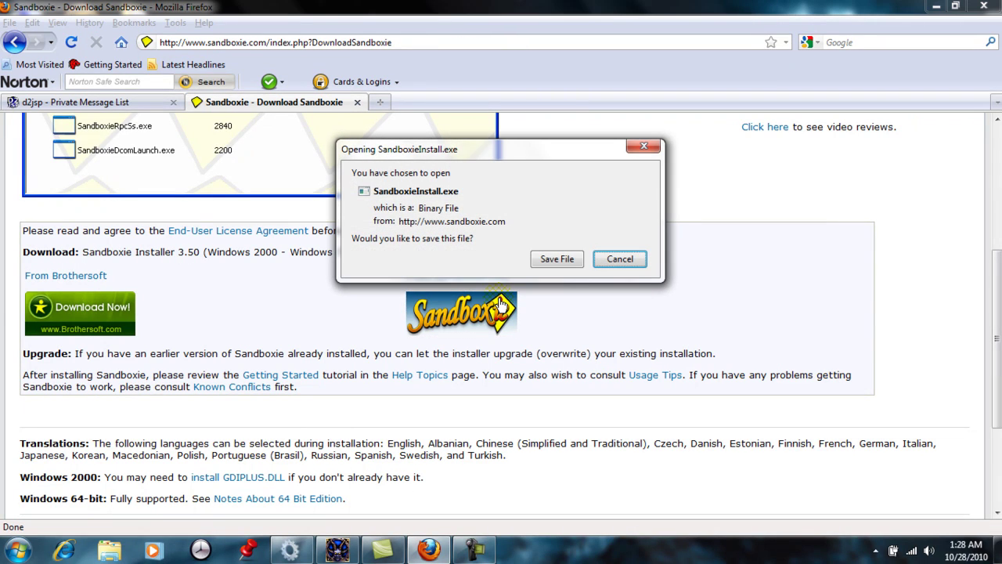
click(619, 259)
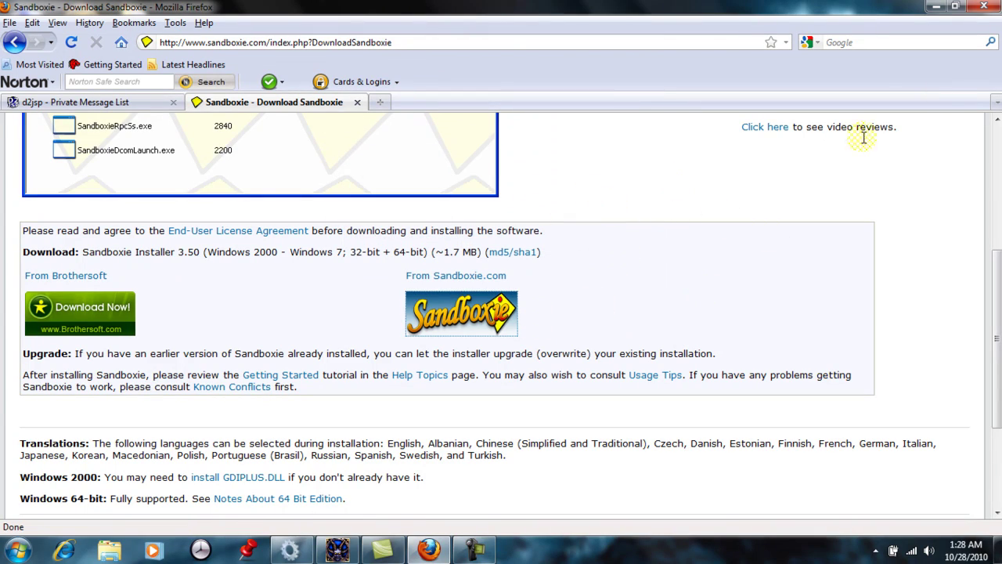
click(936, 8)
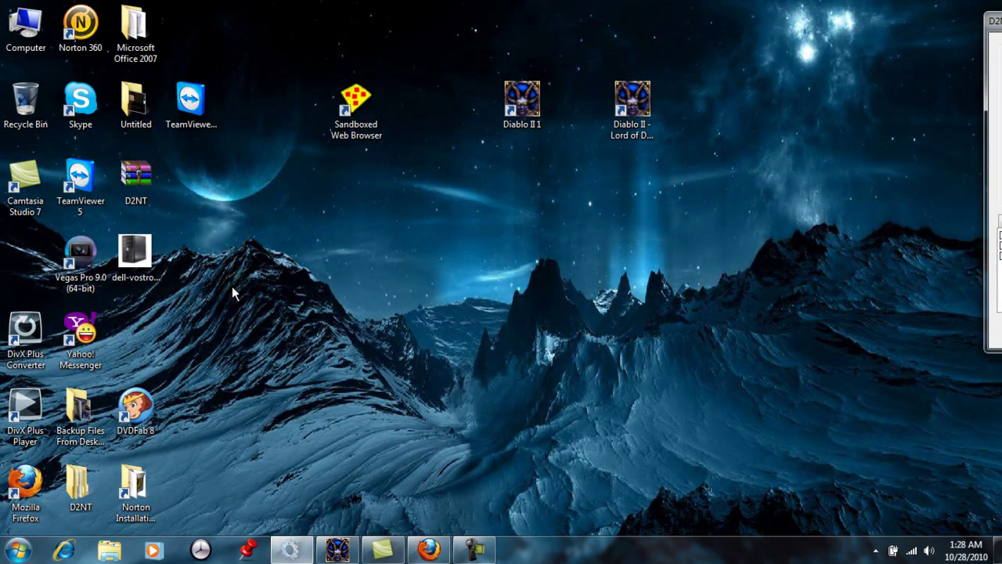
Move the Norton 360 desktop shortcut near Sandboxed Web Browser and return it to its original place beside Computer
drag(95, 43, 318, 202)
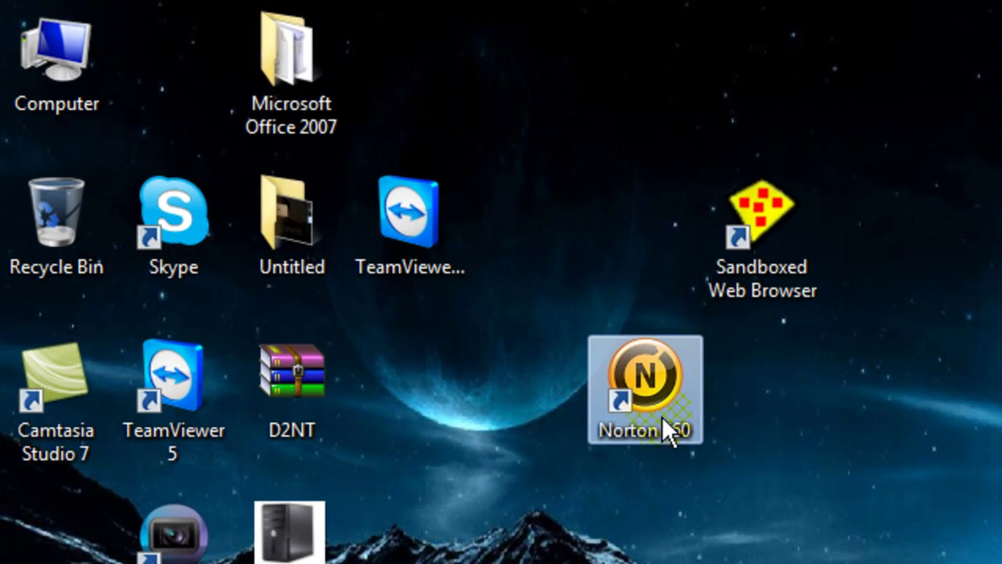
drag(377, 242, 116, 62)
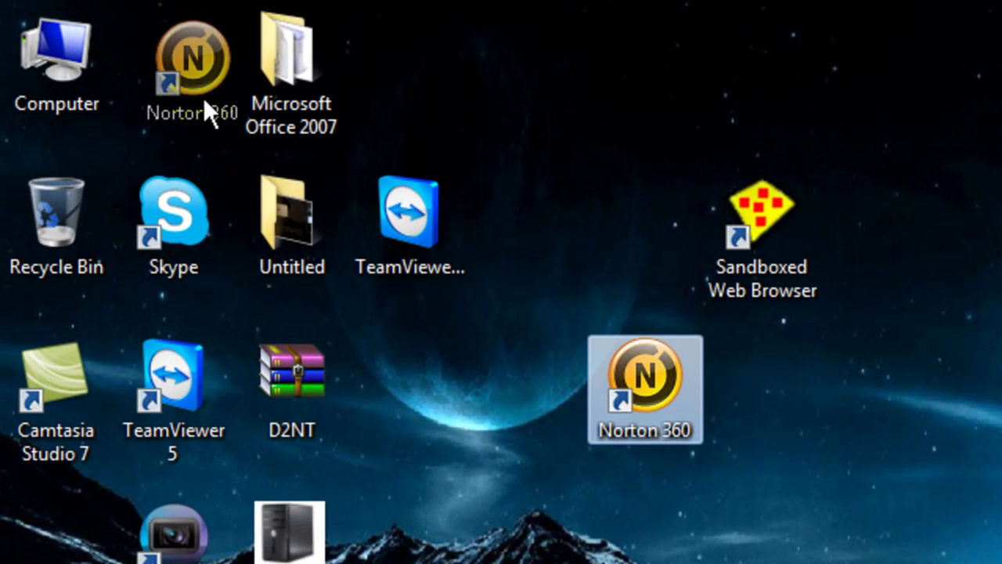
drag(203, 97, 204, 98)
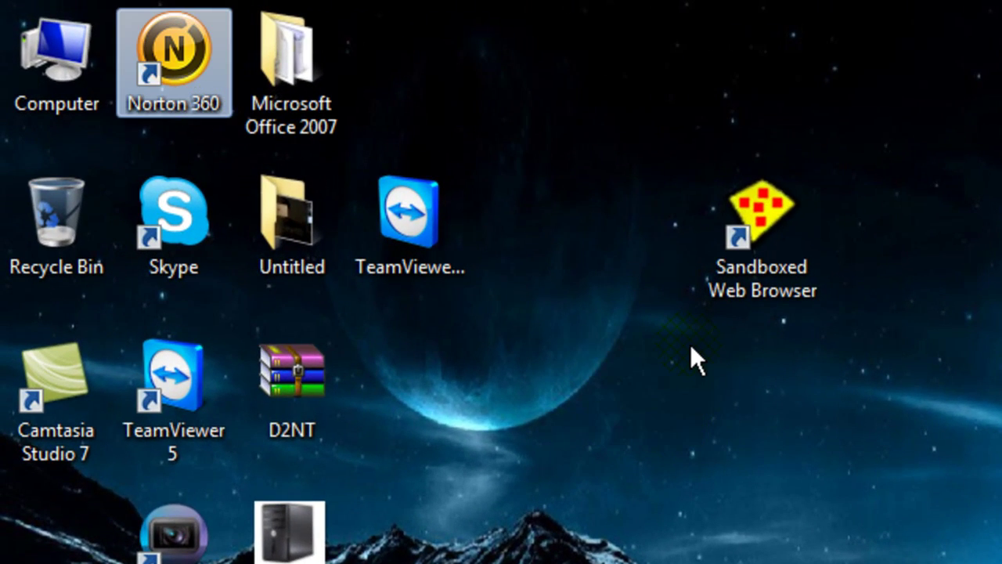